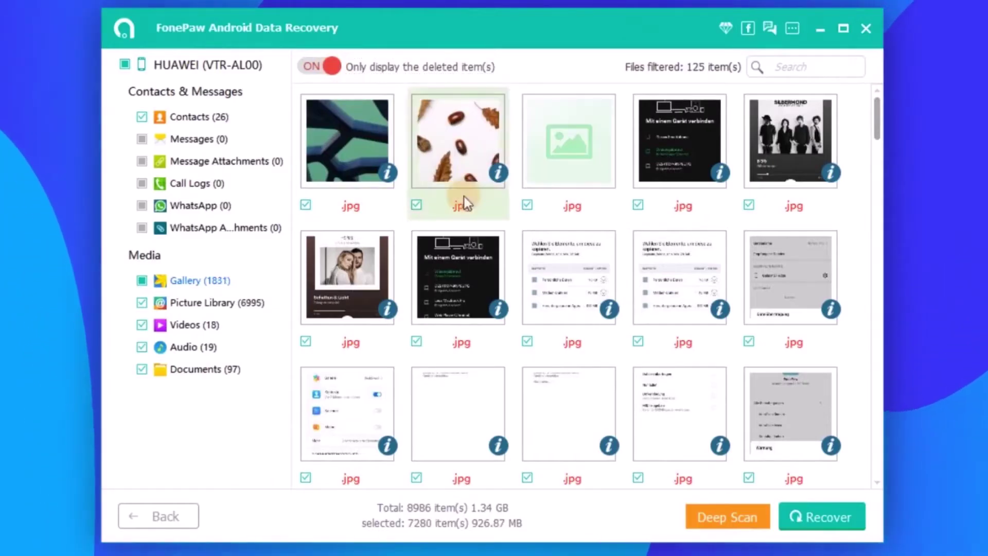
- Begin recovering the checked files from the scanned HUAWEI phone with Recover
click(811, 511)
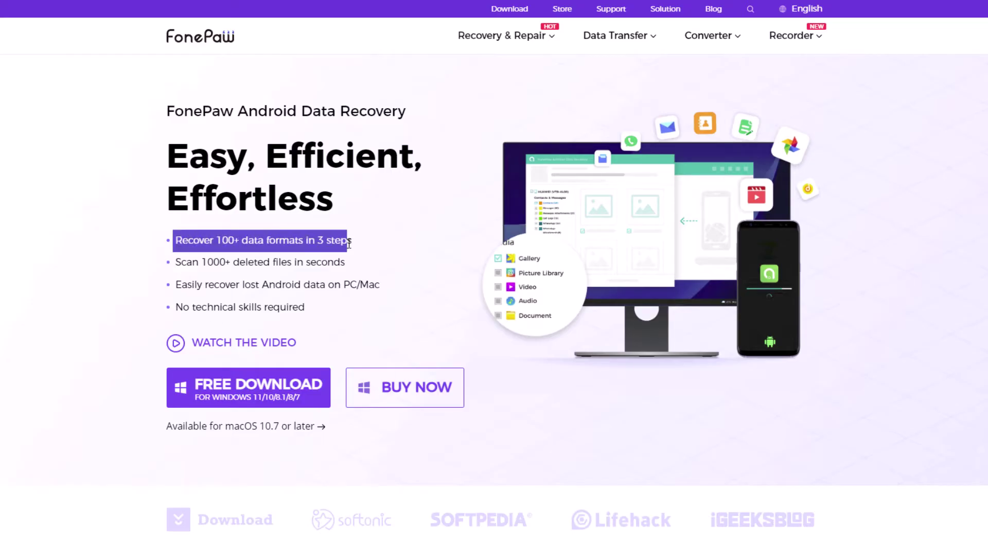
- Highlight the feature bullets on recovering 100+ formats, scanning deleted files and lost data
drag(175, 240, 386, 246)
click(386, 246)
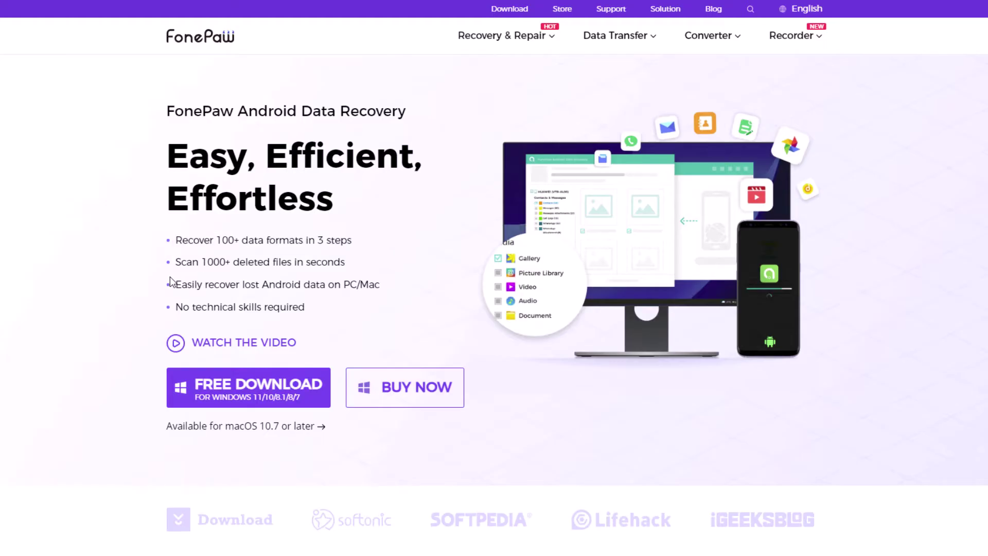
drag(175, 261, 356, 271)
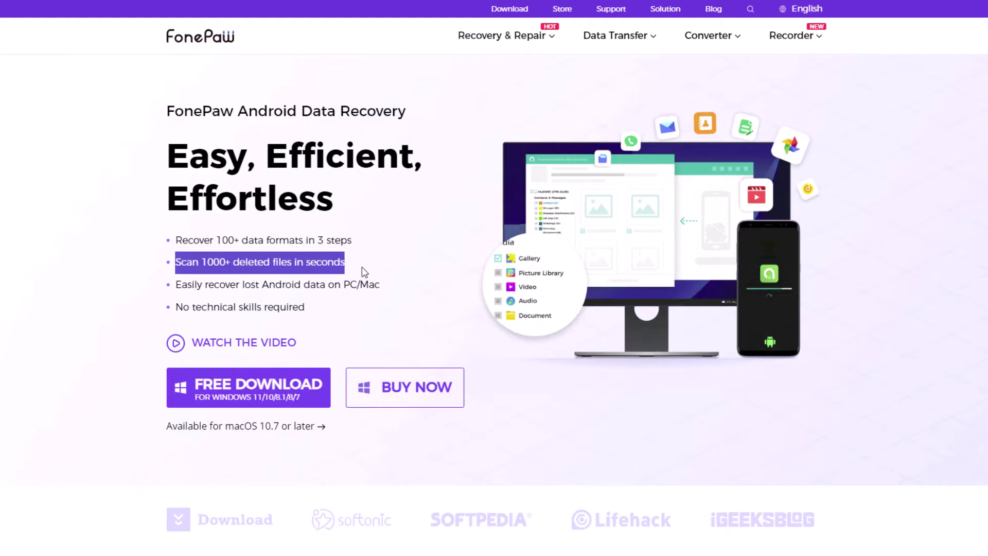
drag(171, 288, 389, 289)
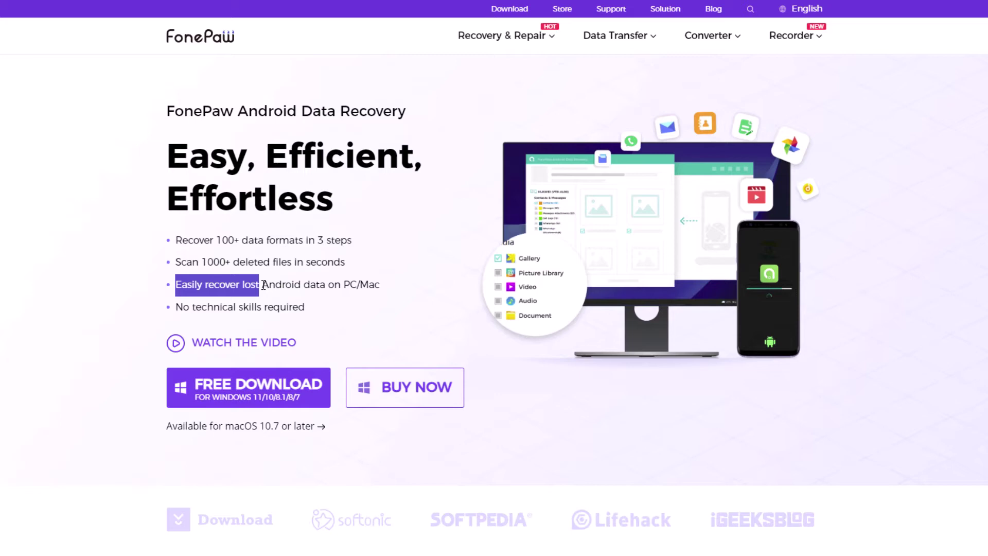
click(404, 290)
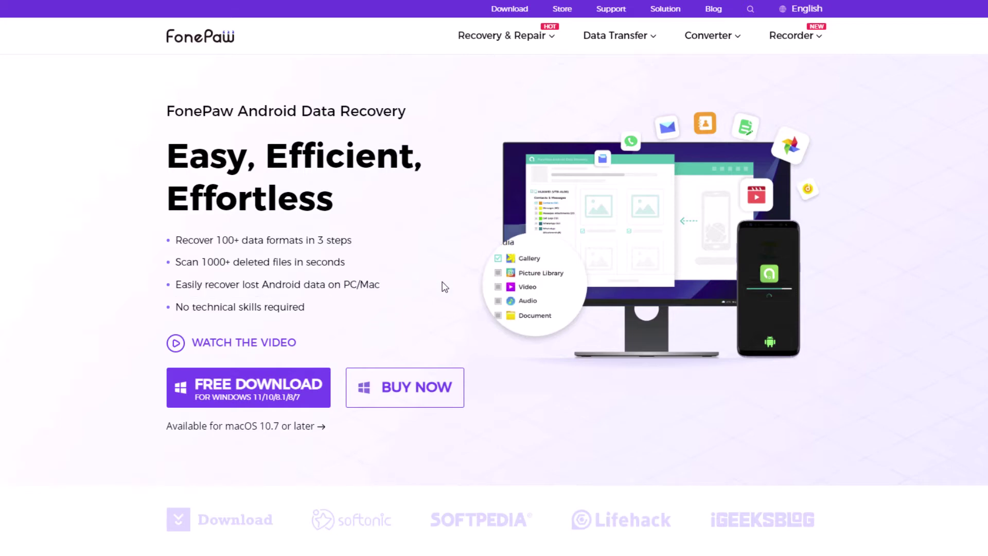
scroll(926, 347, down, 3)
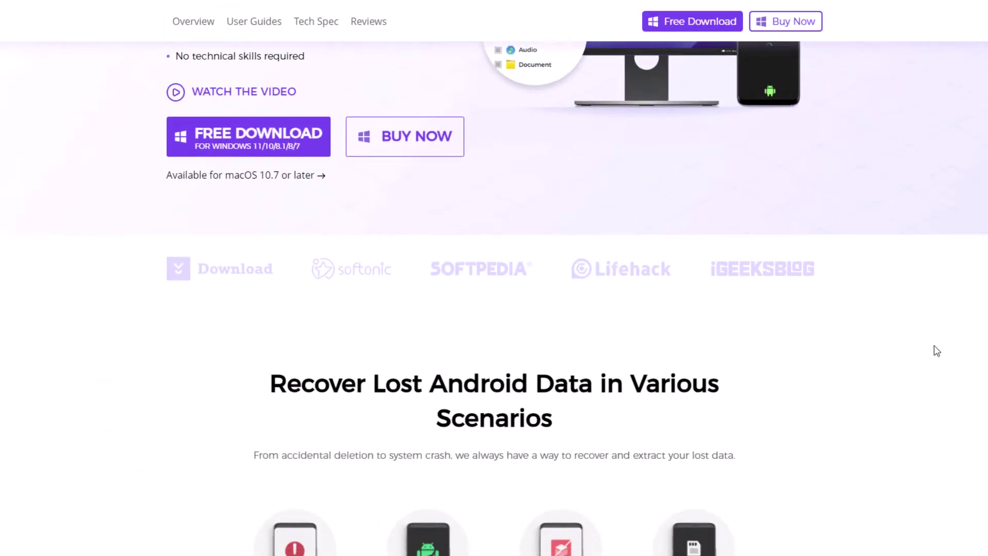
scroll(930, 345, down, 2)
scroll(923, 341, down, 2)
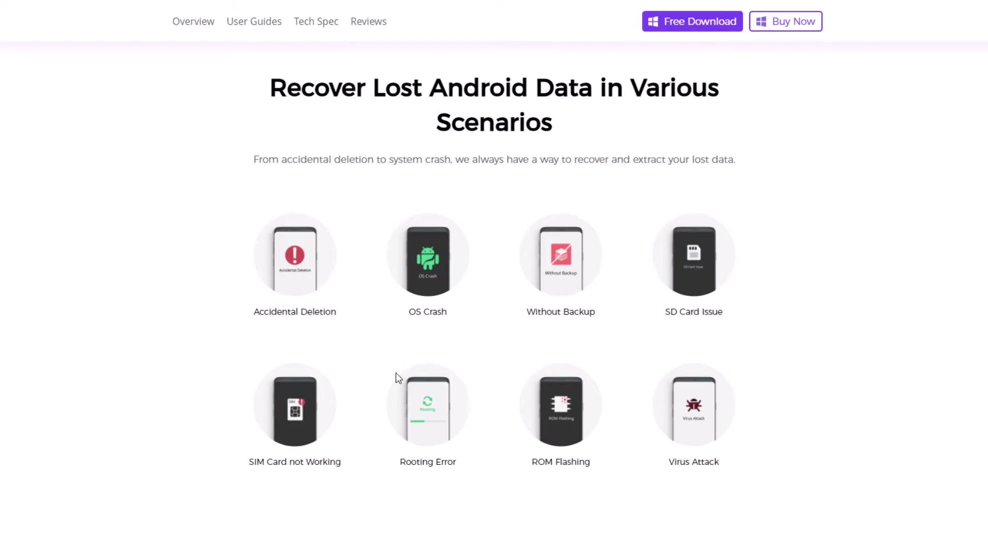
scroll(880, 347, down, 5)
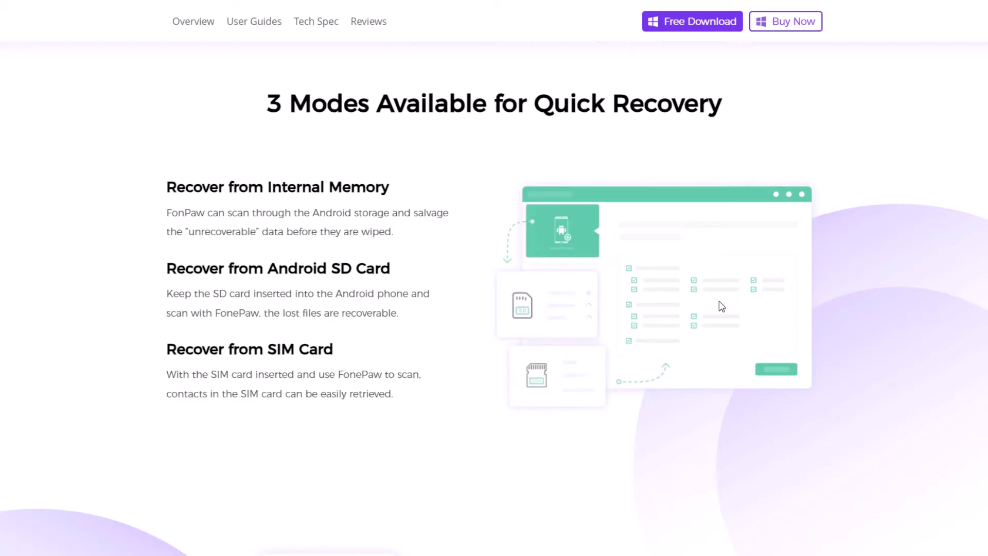
- Highlight the Recover from Internal Memory and Android SD Card headings and the internal memory paragraph
drag(169, 186, 399, 192)
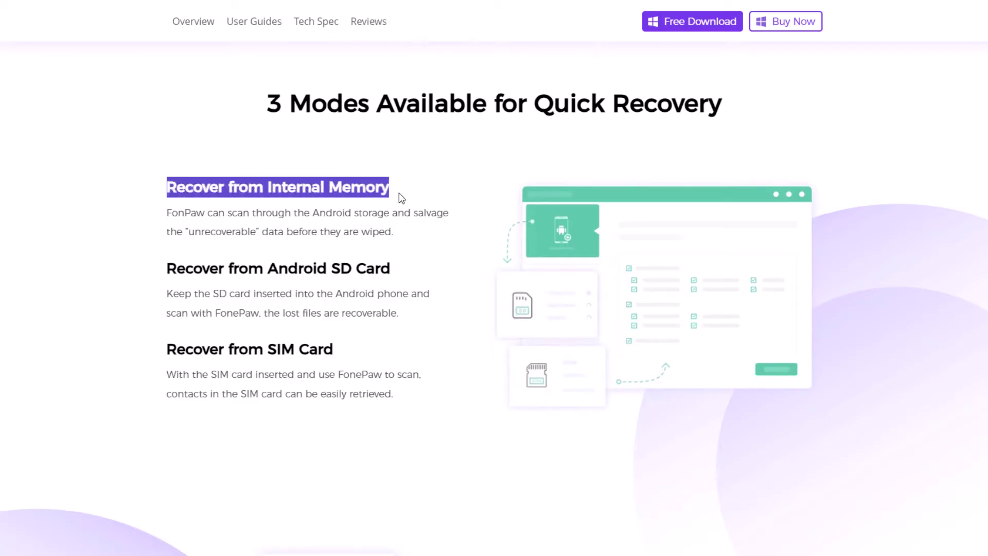
click(415, 204)
drag(408, 237, 167, 213)
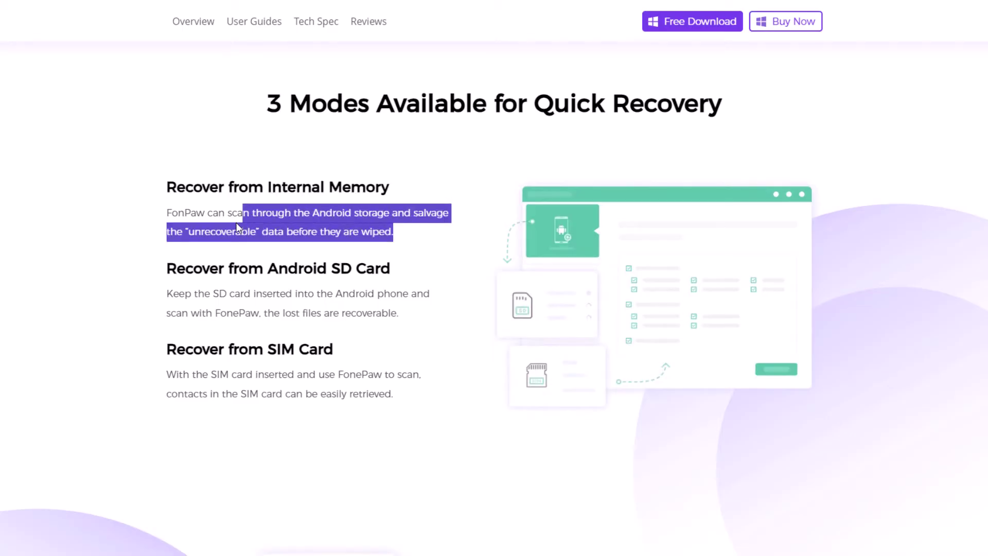
click(159, 271)
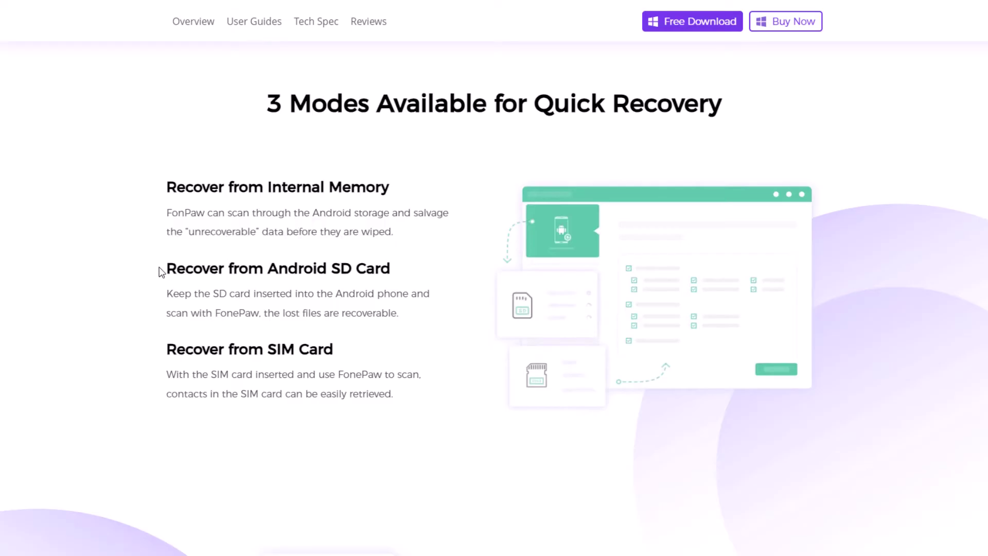
drag(167, 269, 404, 269)
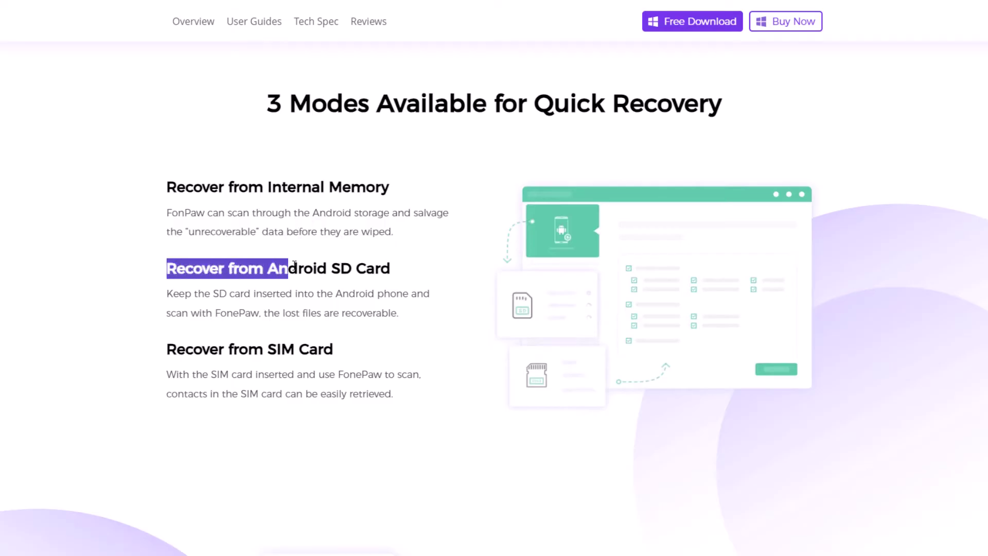
click(411, 273)
- Highlight the SD card paragraph, then the Recover from SIM Card heading and its paragraph
drag(400, 319, 142, 294)
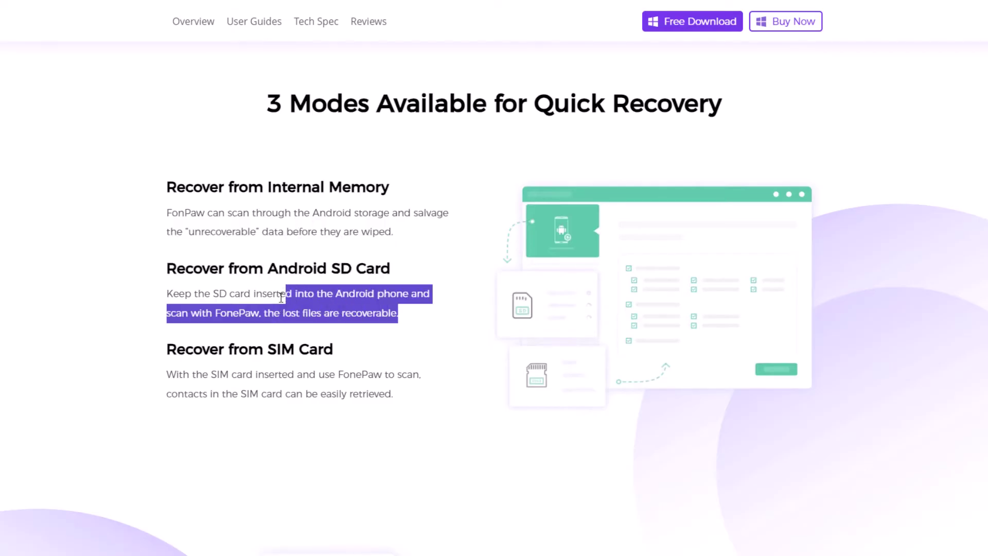
click(142, 293)
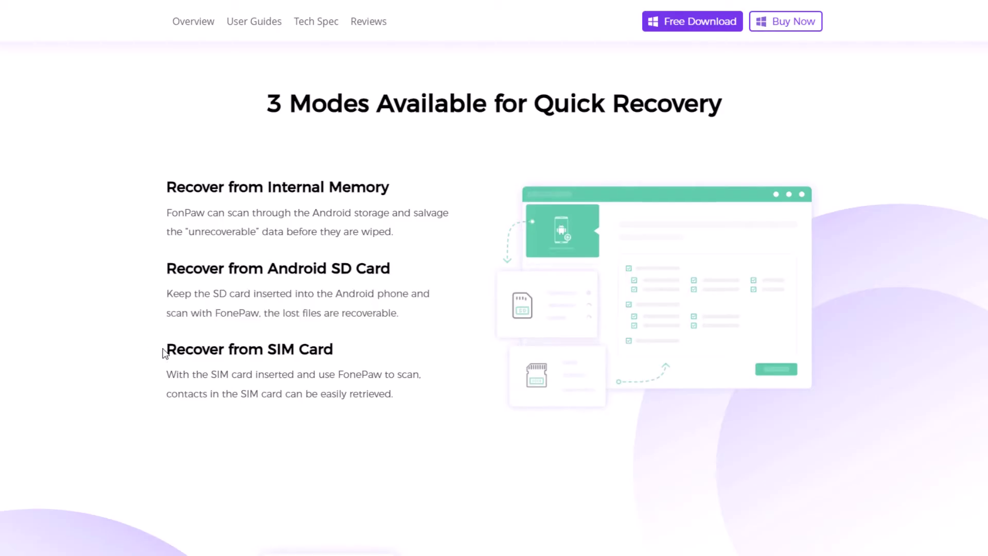
drag(165, 353, 347, 358)
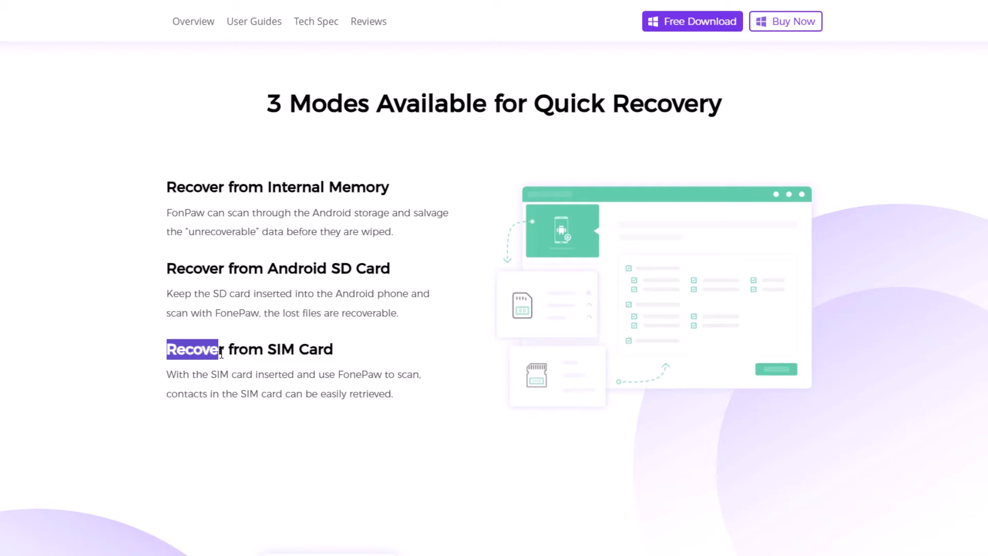
click(360, 358)
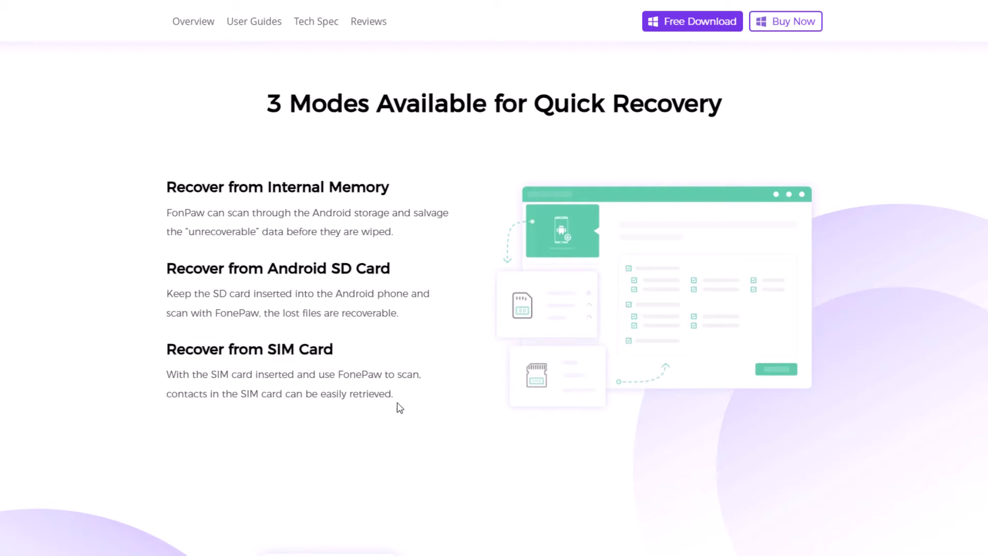
drag(392, 393, 129, 380)
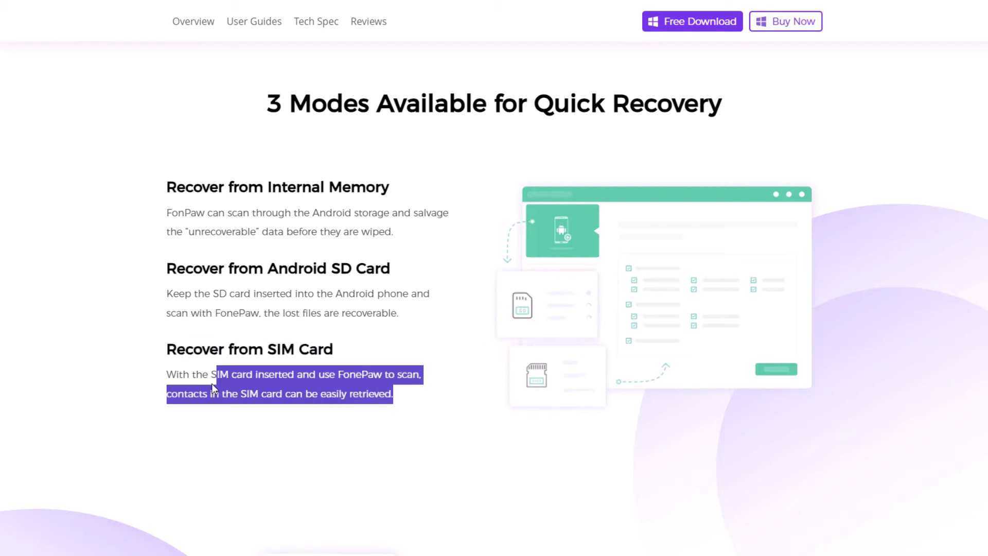
click(129, 380)
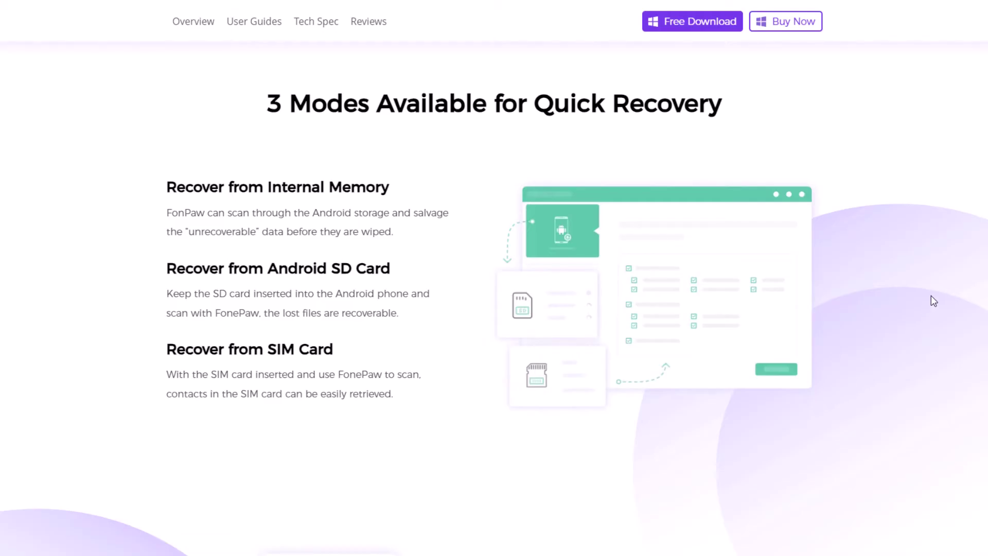
scroll(931, 301, down, 3)
scroll(932, 301, down, 2)
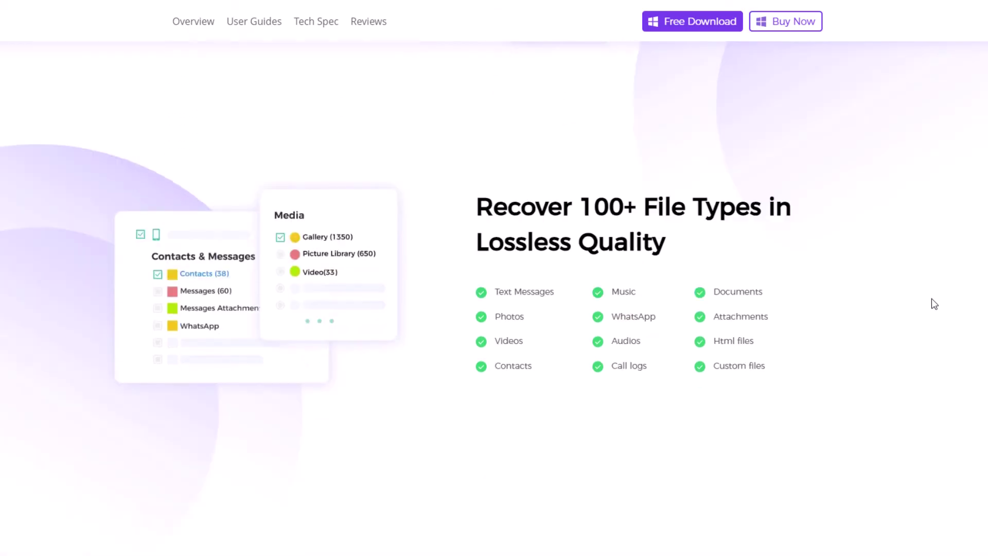
scroll(934, 303, down, 1)
- Highlight the 'Recover 100+ File Types in Lossless Quality' heading
drag(684, 185, 468, 150)
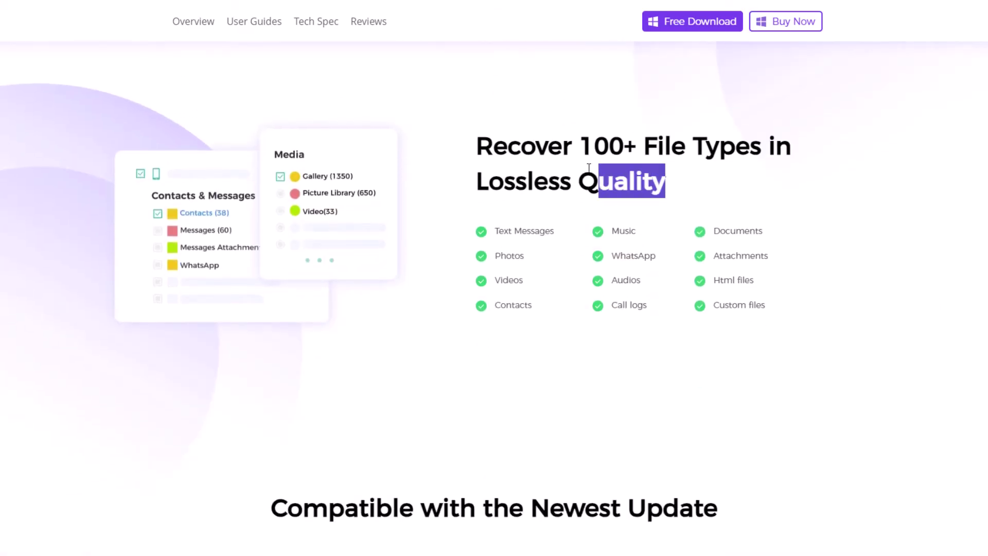
click(466, 225)
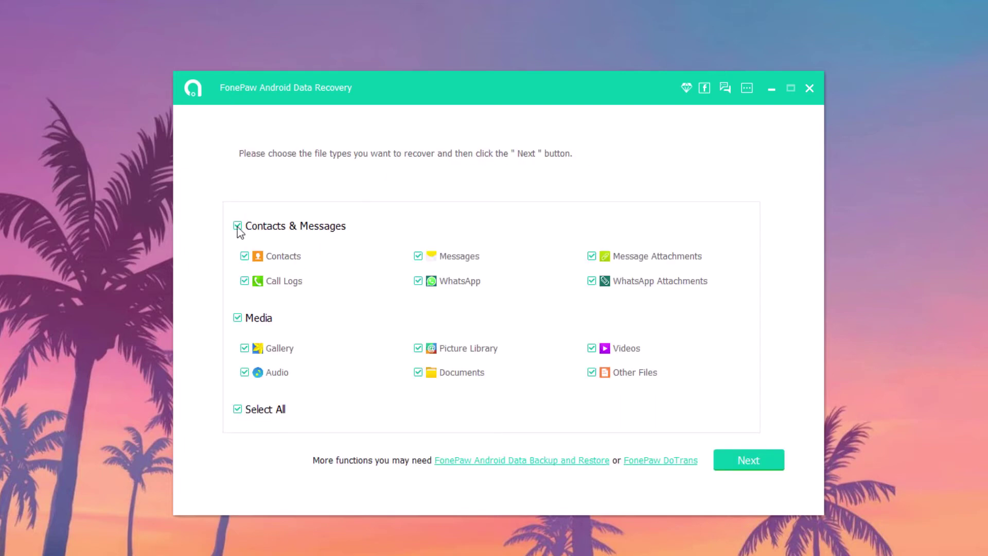
- Uncheck Contacts & Messages, check Picture Library, Videos and Audio, and start the scan with Next
click(239, 226)
click(418, 349)
click(592, 349)
click(266, 377)
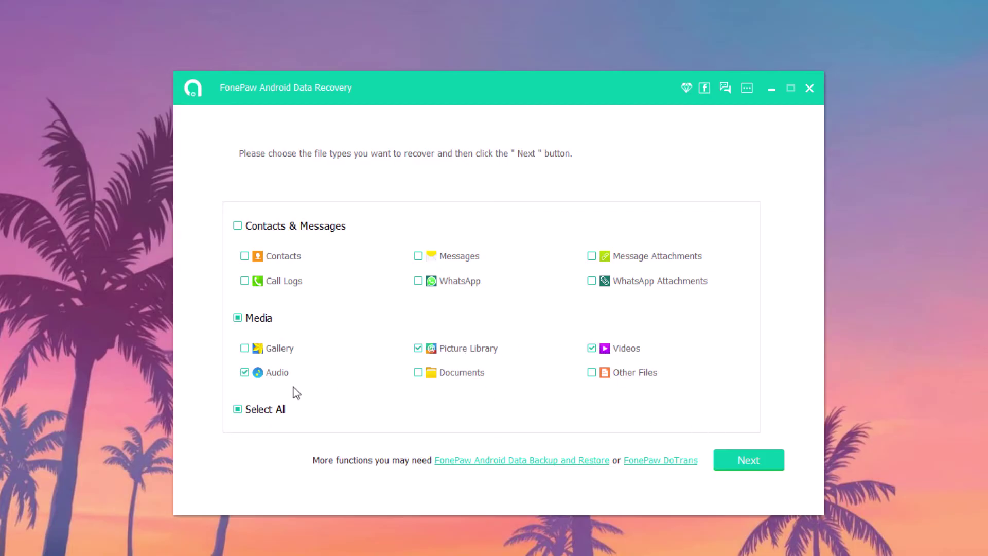
click(740, 463)
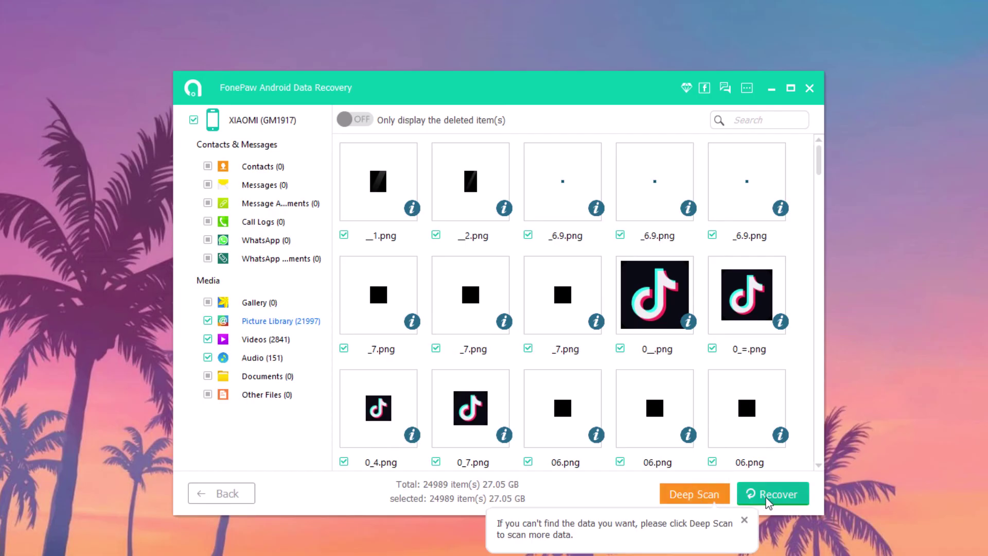
- Dismiss the Deep Scan tip and uncheck Videos and Audio so only Picture Library stays selected
click(745, 521)
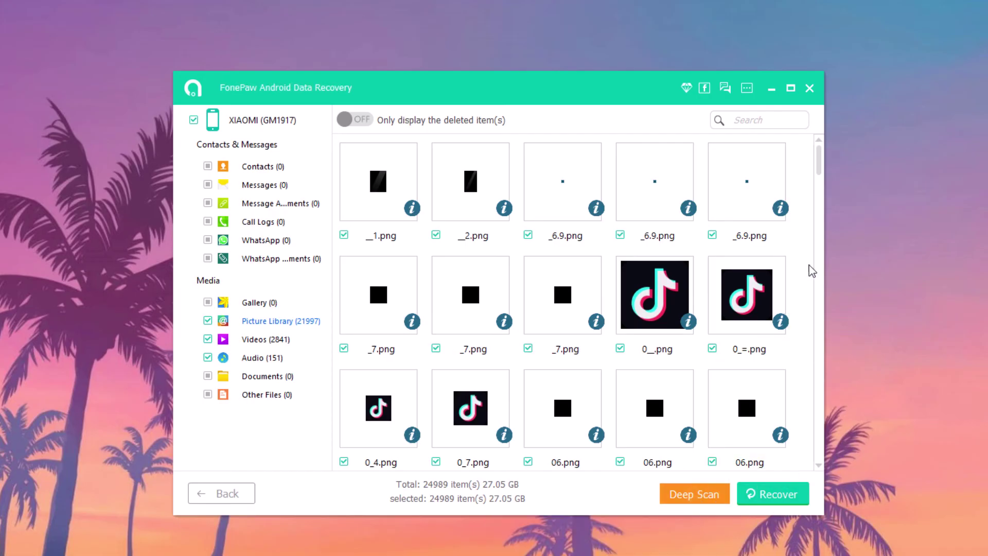
mouse_move(802, 264)
mouse_down()
mouse_move(413, 432)
mouse_move(332, 453)
mouse_up()
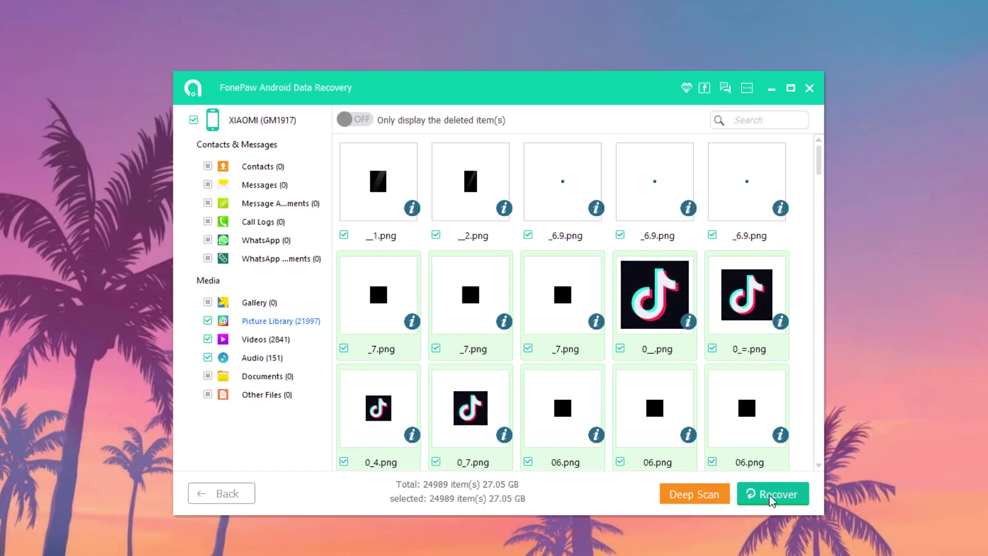
click(208, 339)
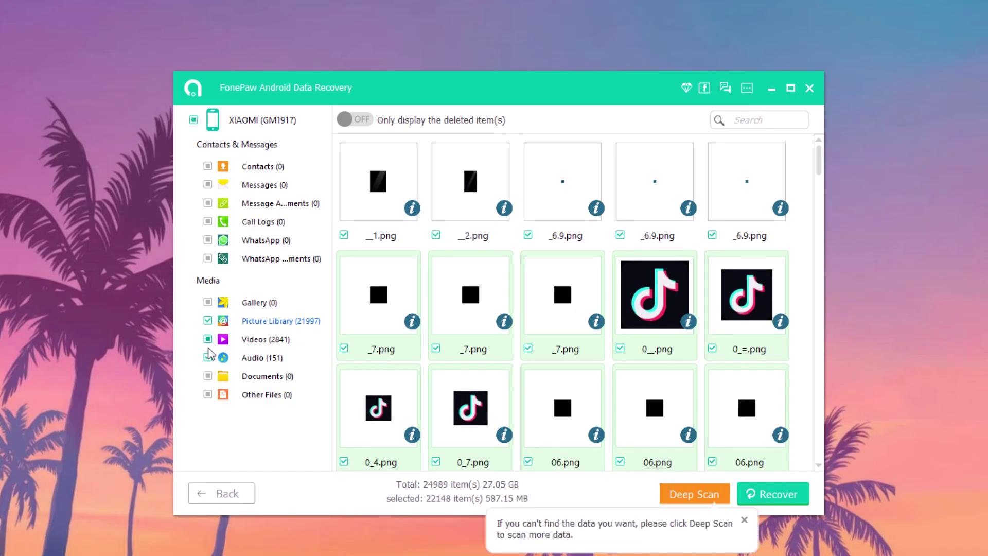
click(211, 358)
click(272, 344)
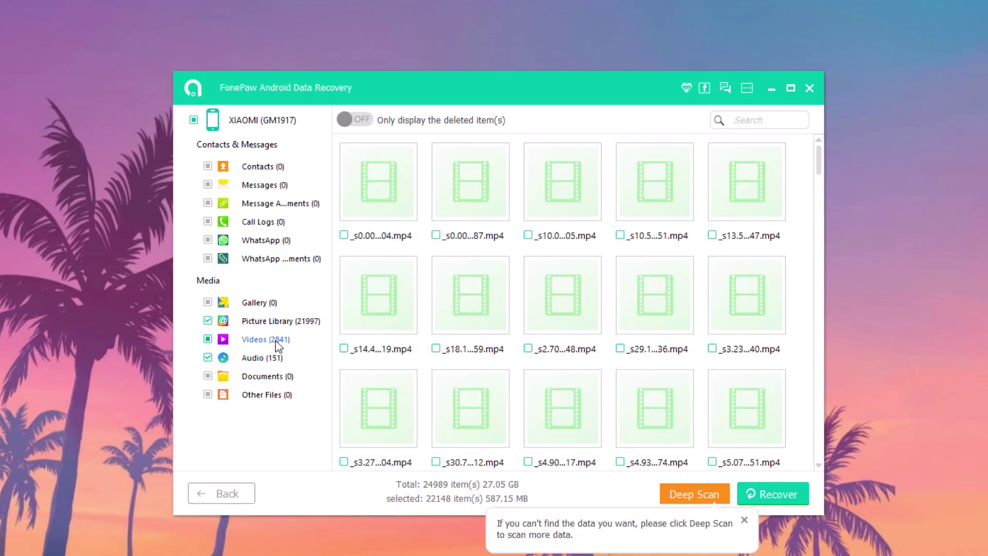
scroll(455, 338, down, 5)
scroll(454, 338, down, 5)
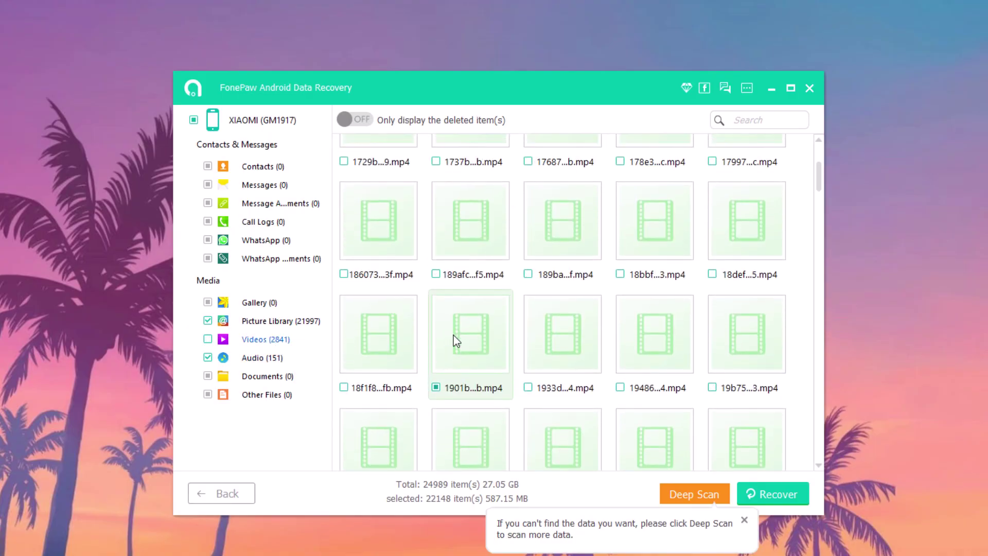
scroll(455, 337, down, 5)
scroll(454, 337, down, 5)
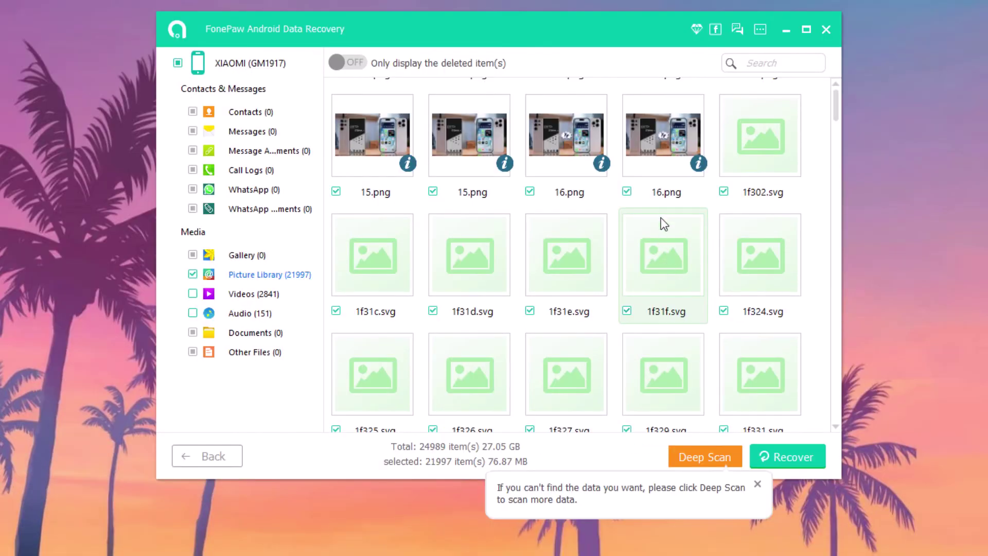
scroll(663, 224, up, 3)
- Preview the 14.png photo and another VS comparison photo in Photo Viewer, closing each
double_click(668, 362)
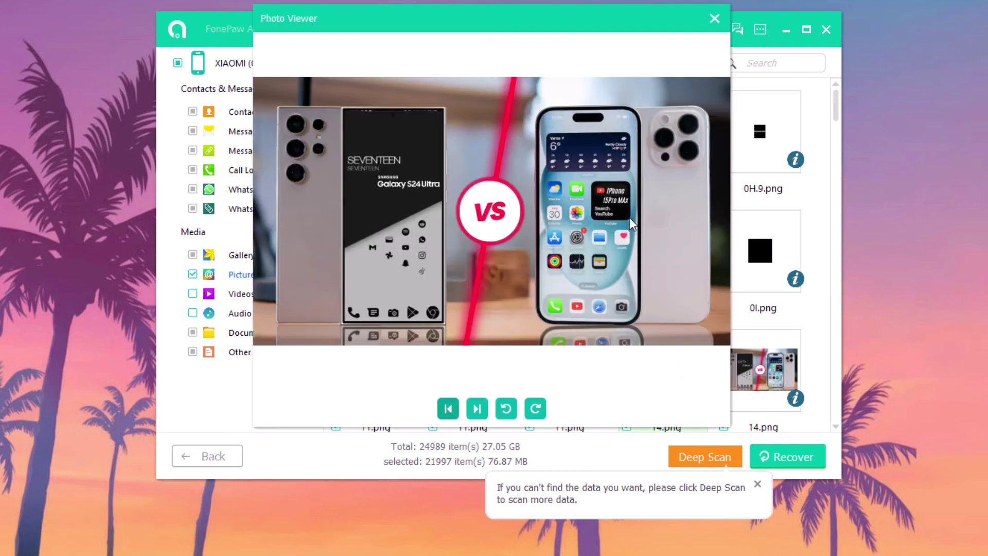
click(718, 21)
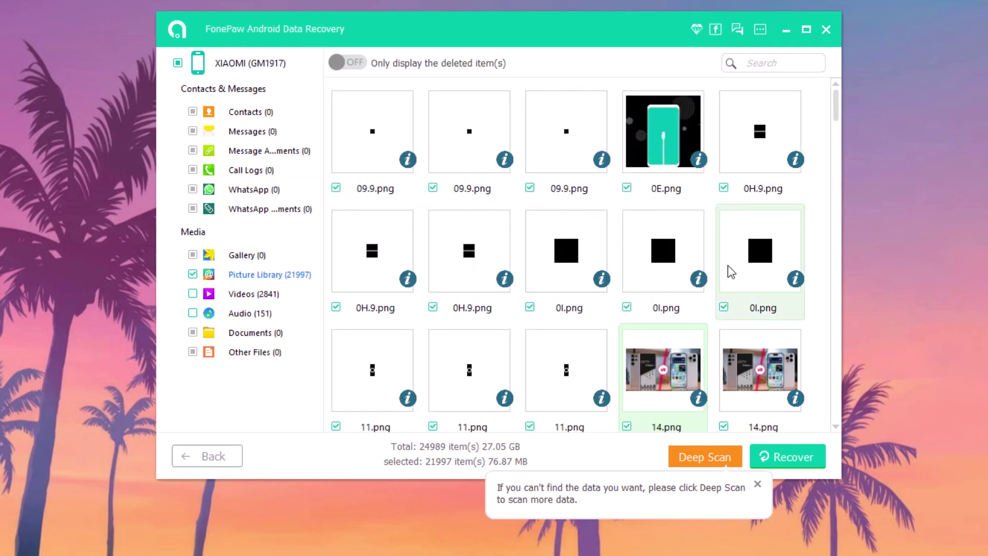
scroll(728, 262, down, 3)
double_click(728, 234)
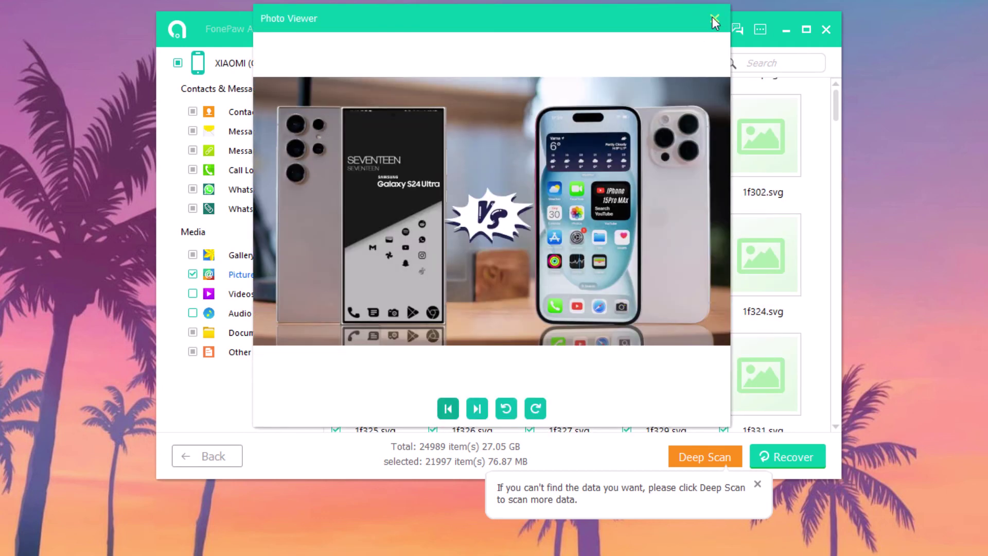
click(713, 21)
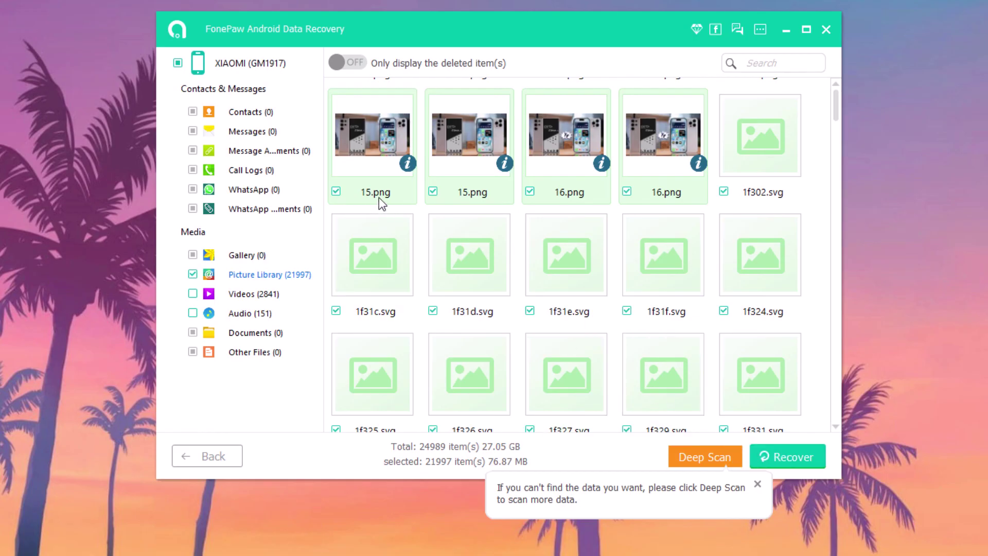
- Use Recover Highlighted to save the four 15/16 png images to the Desktop output folder
right_click(380, 154)
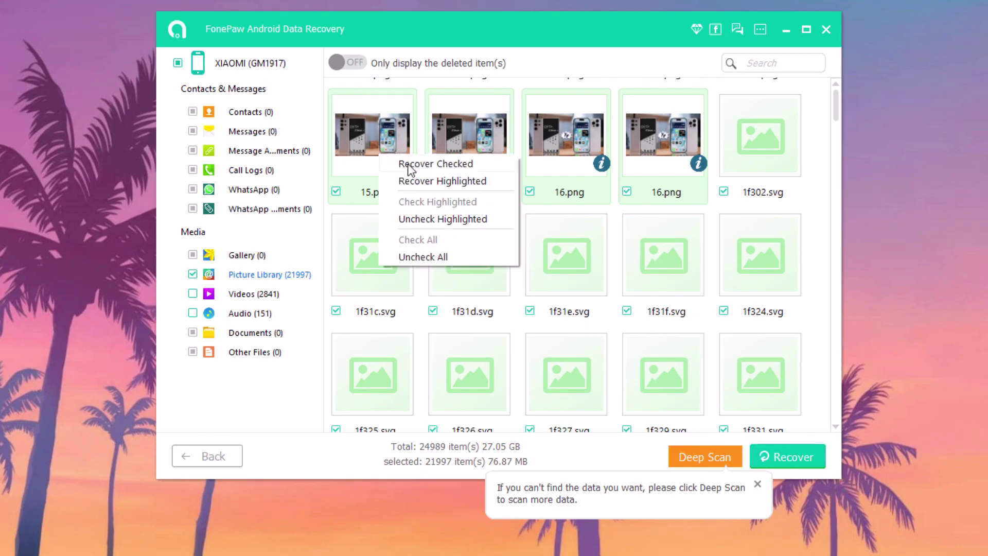
click(478, 188)
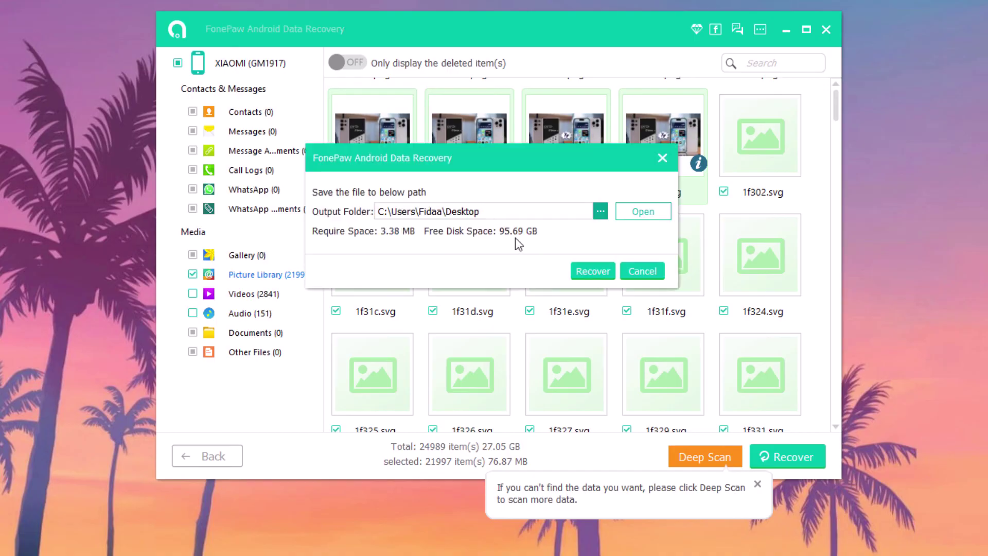
click(592, 271)
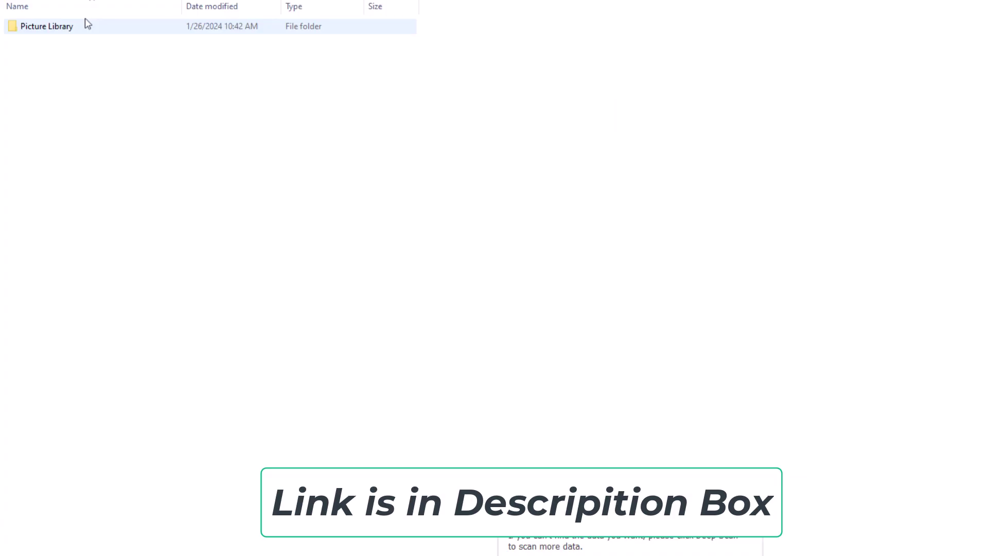
- Open the recovered Picture Library folder, view the 15 image full size, and close the viewer
double_click(86, 24)
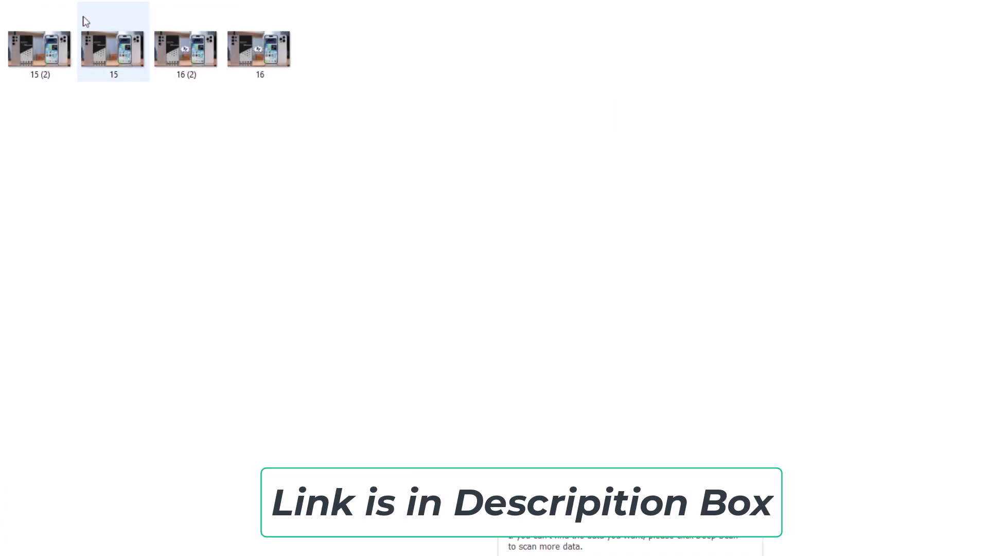
double_click(17, 74)
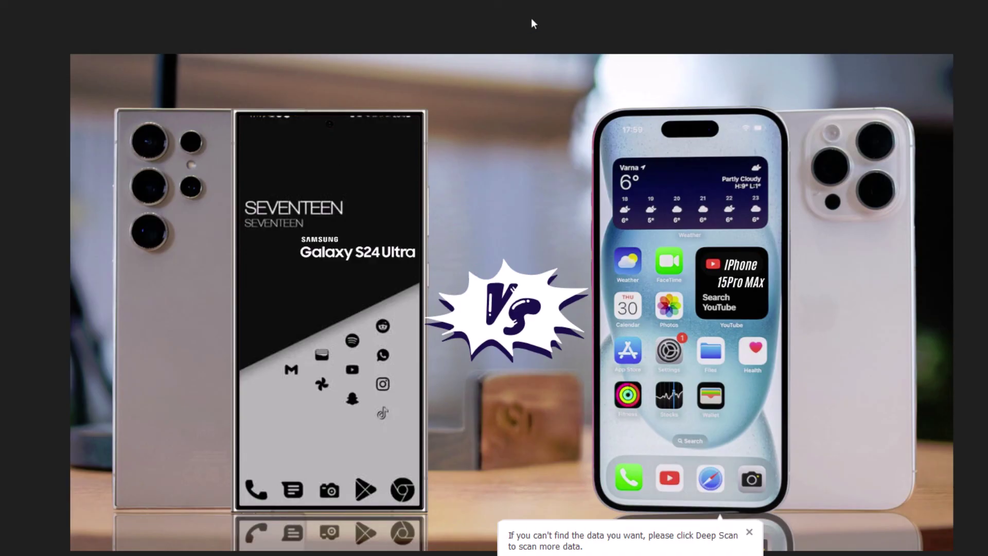
key(Escape)
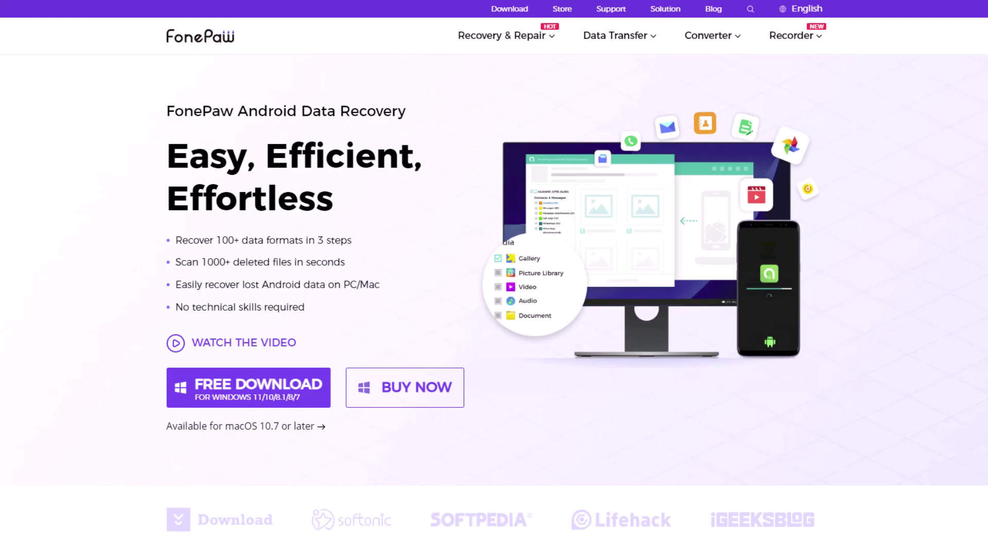